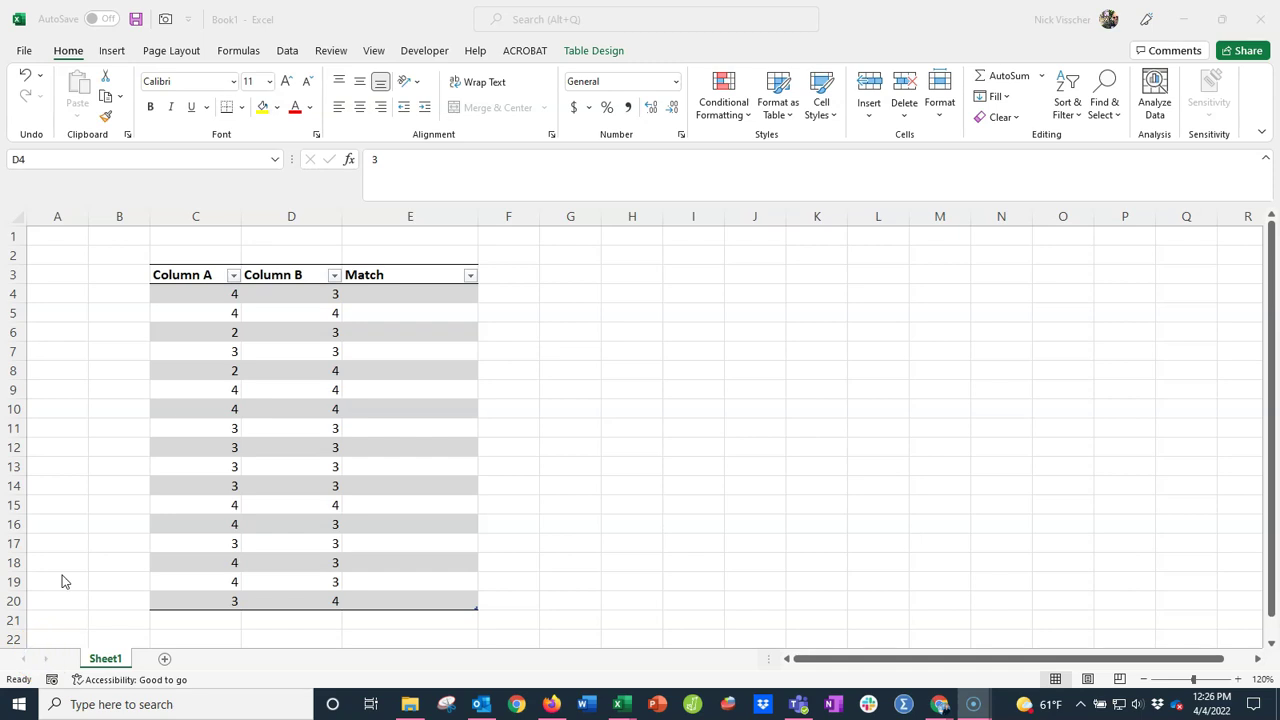
- Fill the Match column with a formula that tests whether Column A equals Column B: =[@[Column A]]=[@[Column B]]
left_click(71, 548)
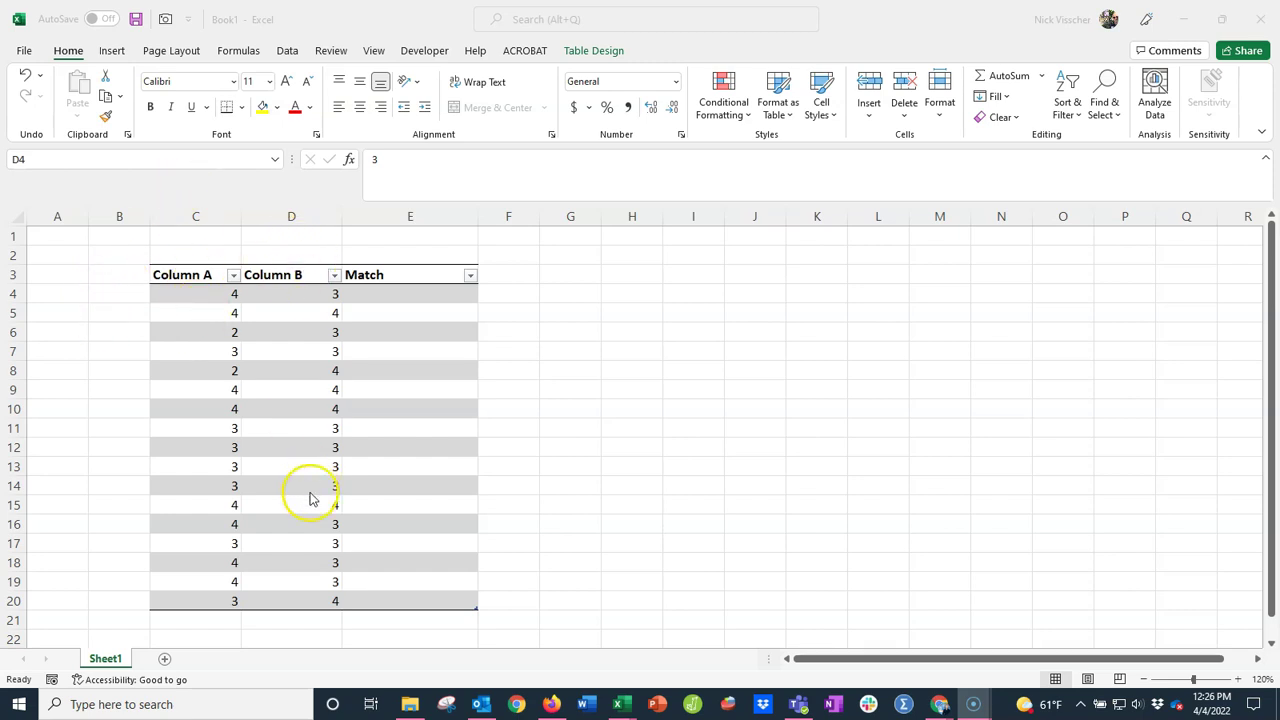
left_click(449, 214)
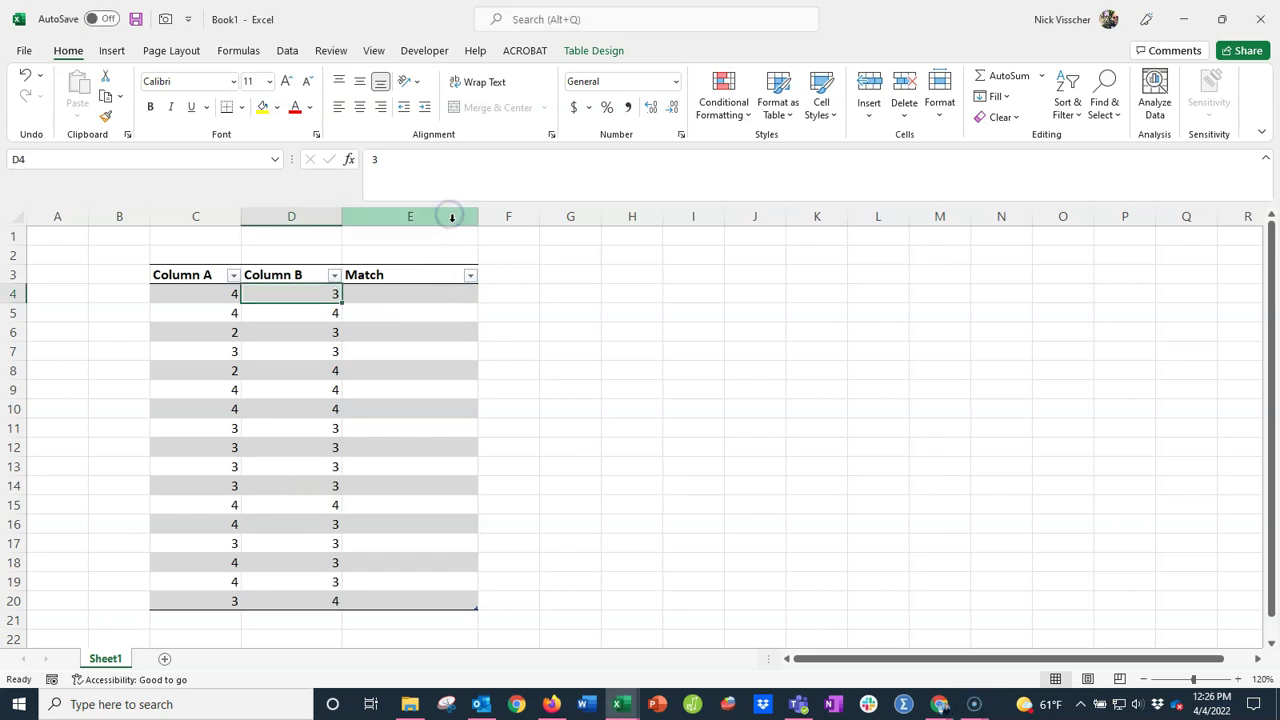
left_click(418, 275)
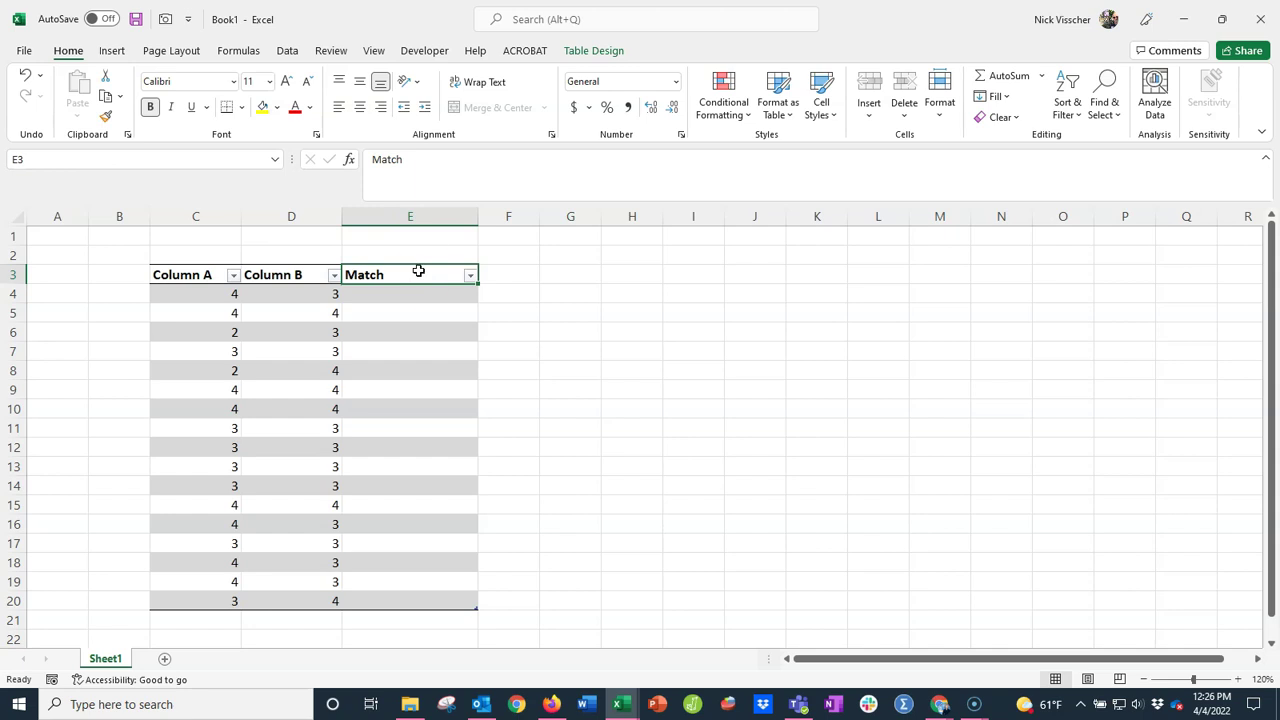
left_click(440, 290)
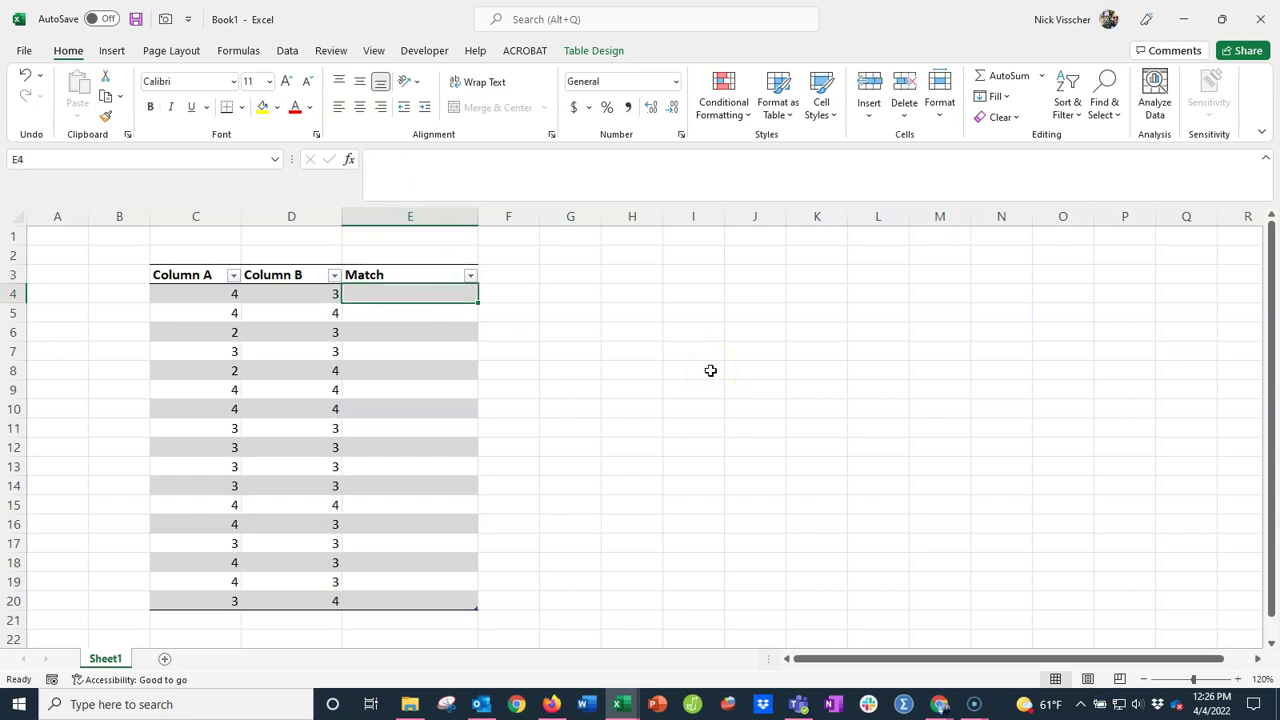
type("=")
left_click(181, 293)
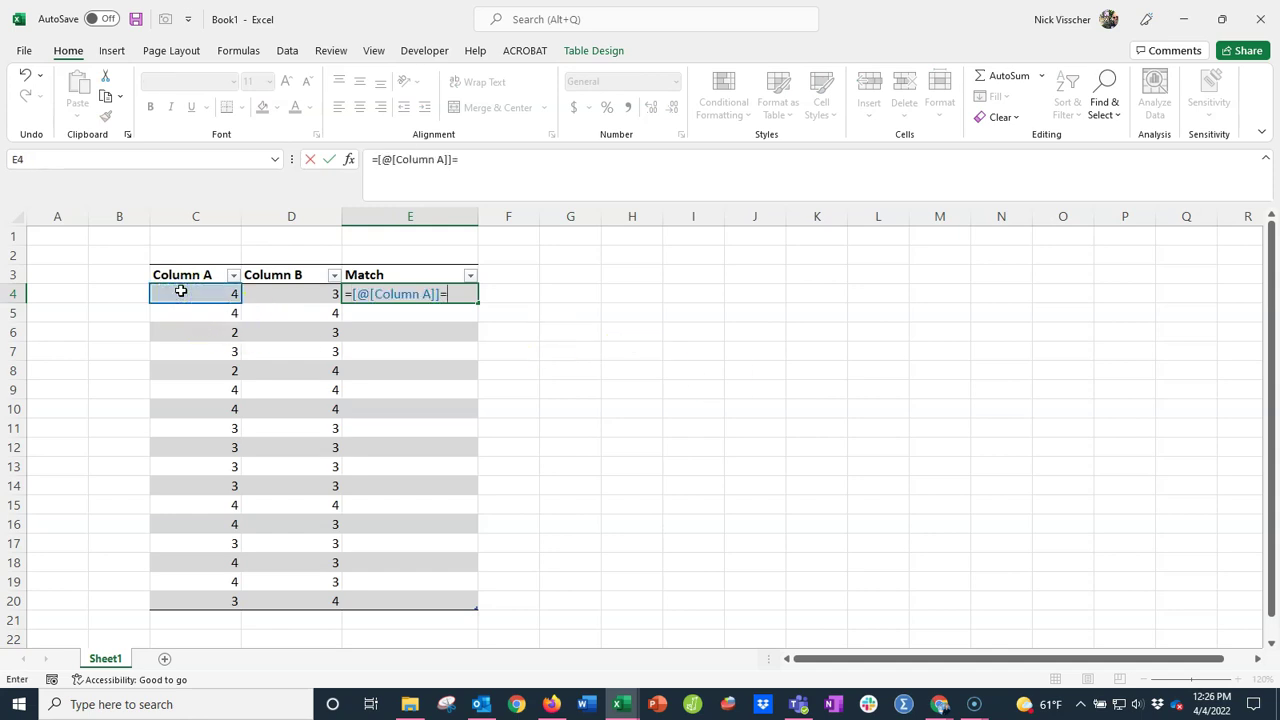
type("=")
left_click(257, 296)
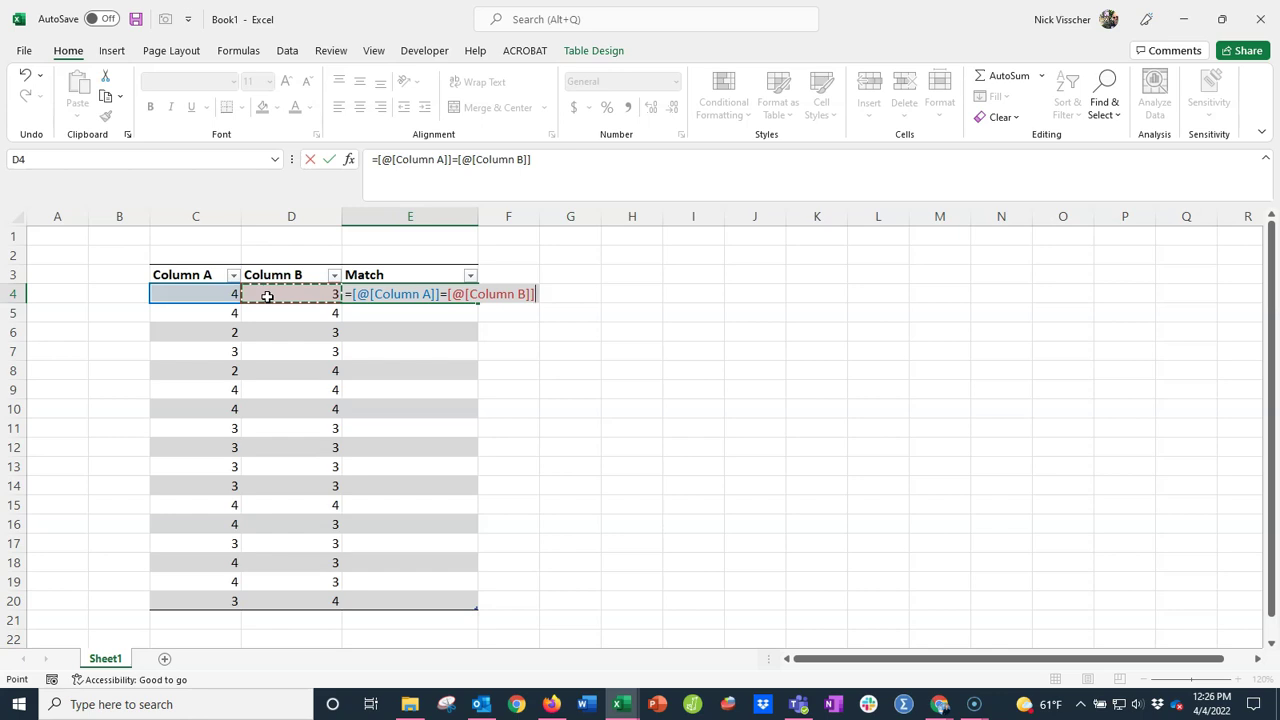
key("Return")
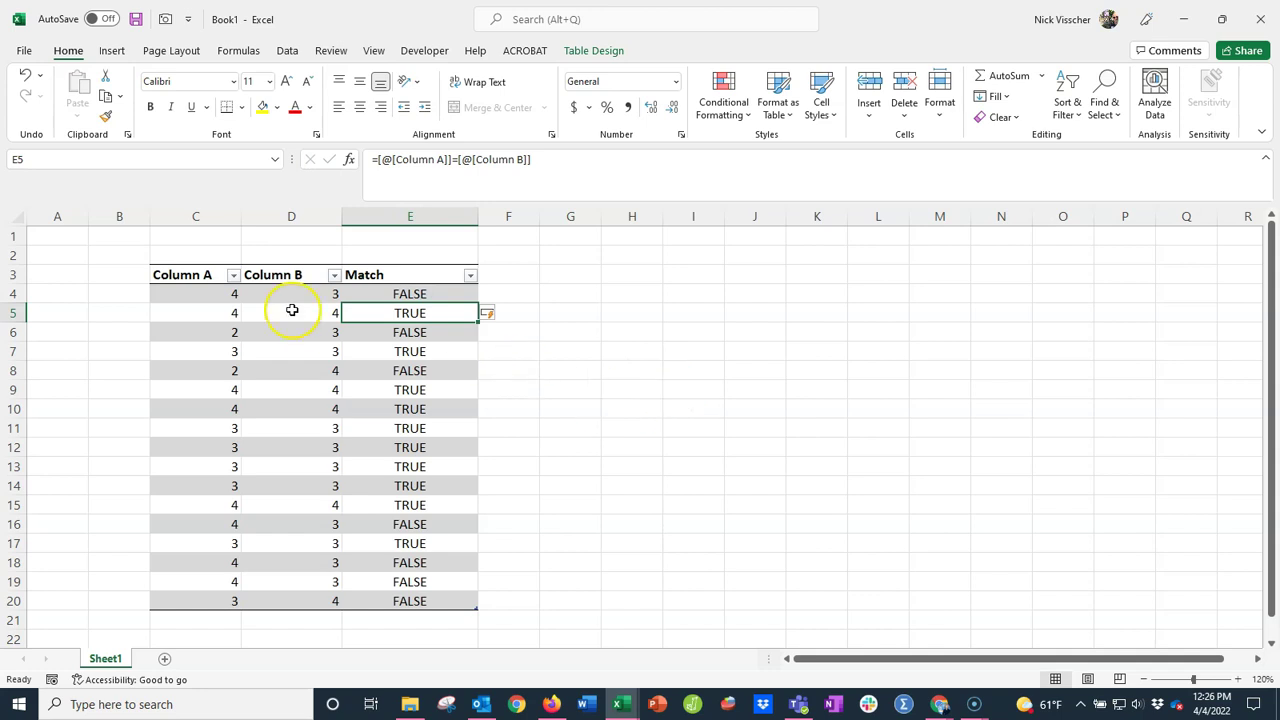
- Filter the Match column to show only the FALSE rows
left_click(451, 293)
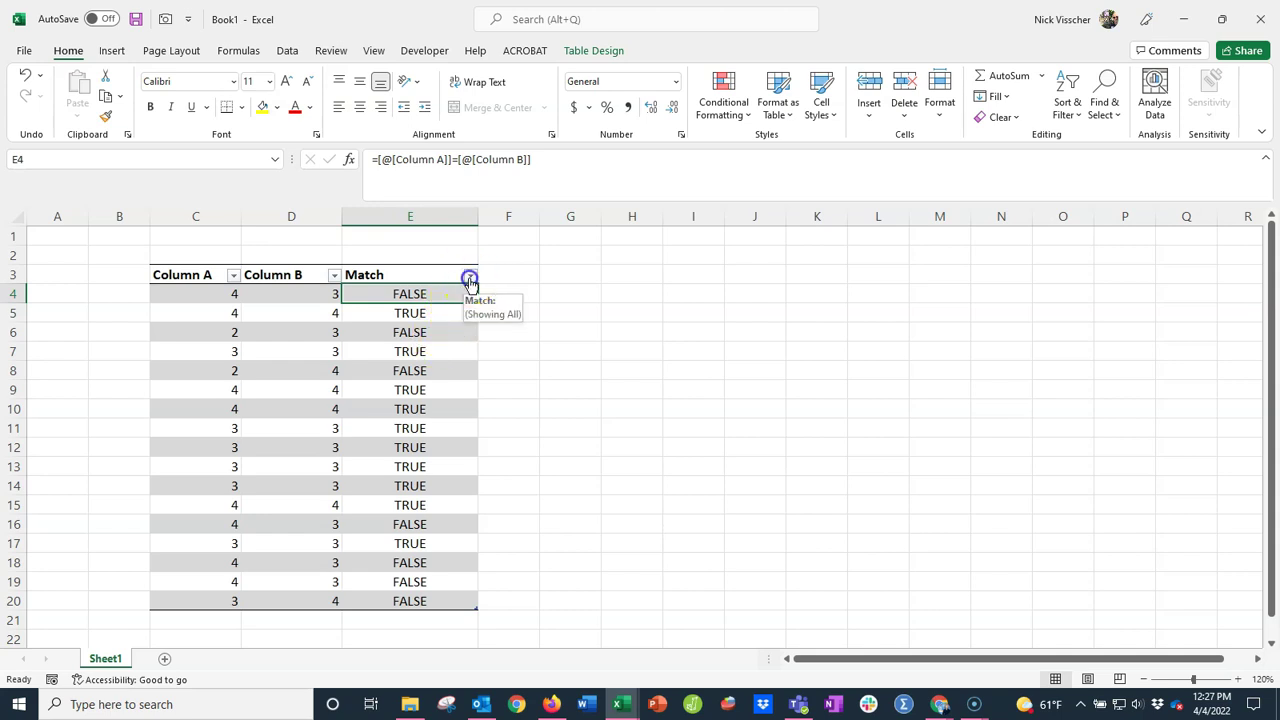
left_click(470, 279)
left_click(310, 465)
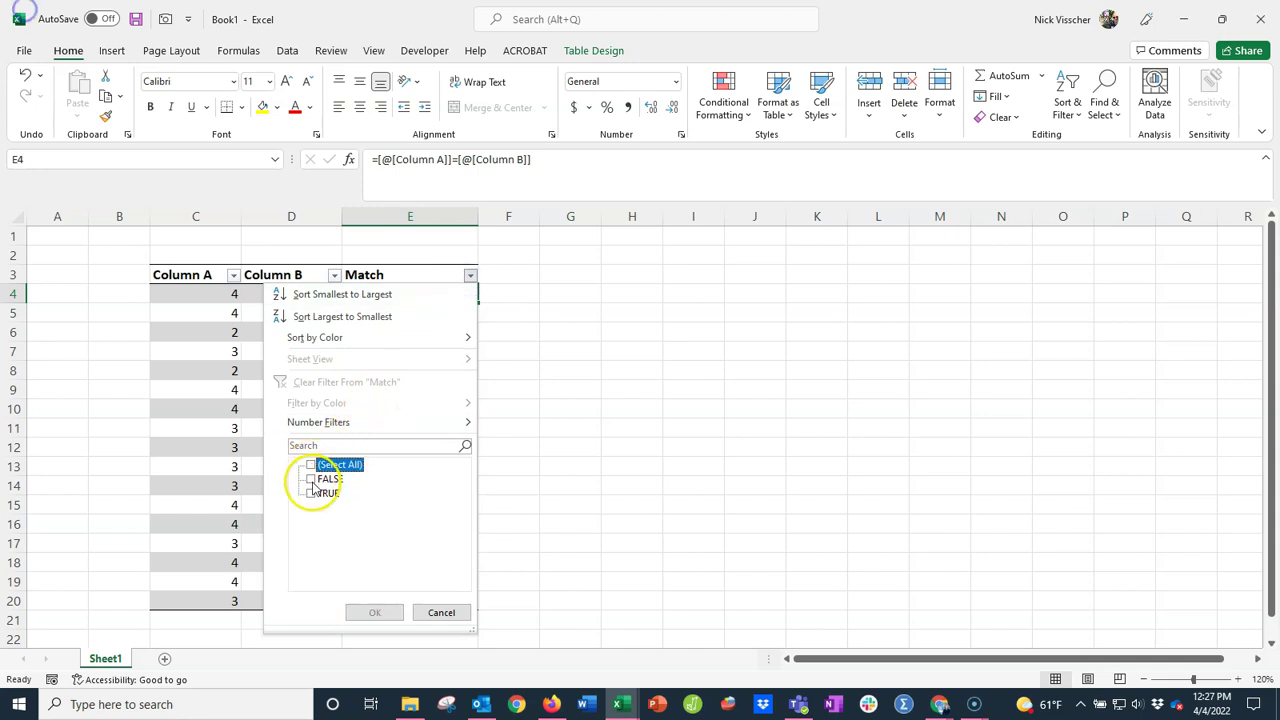
left_click(310, 479)
left_click(374, 612)
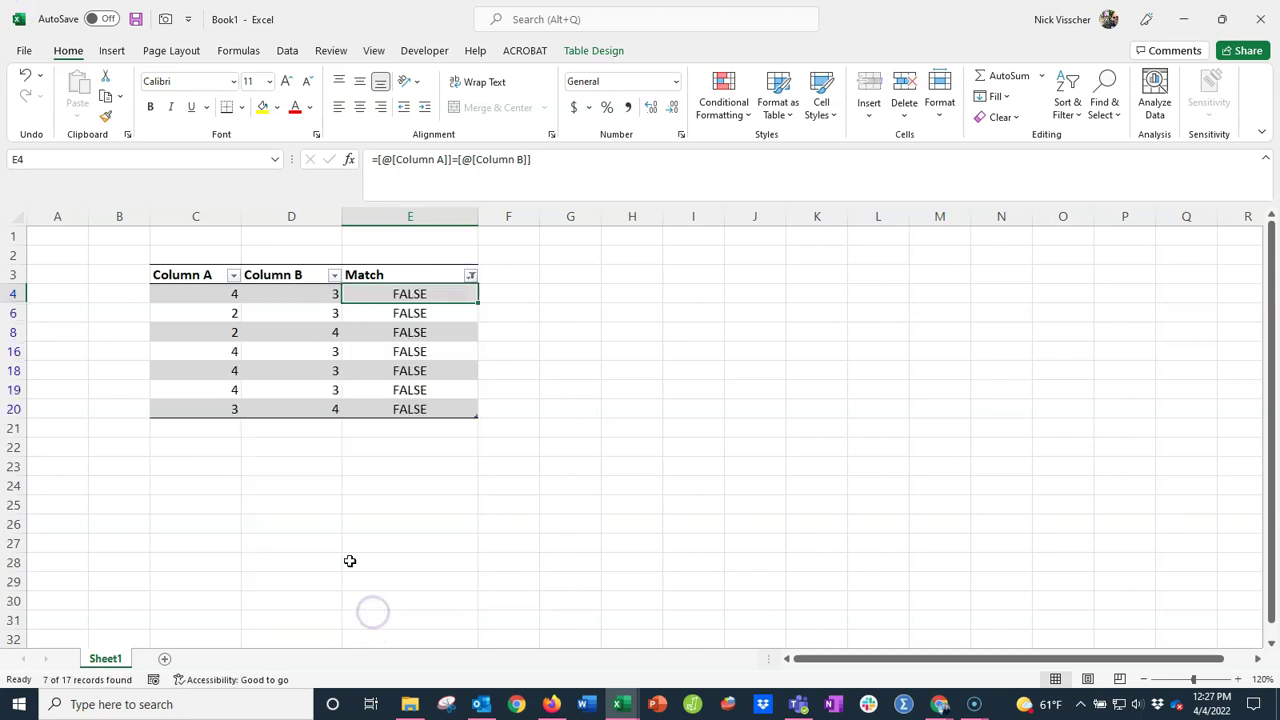
left_click_drag(288, 295, 290, 409)
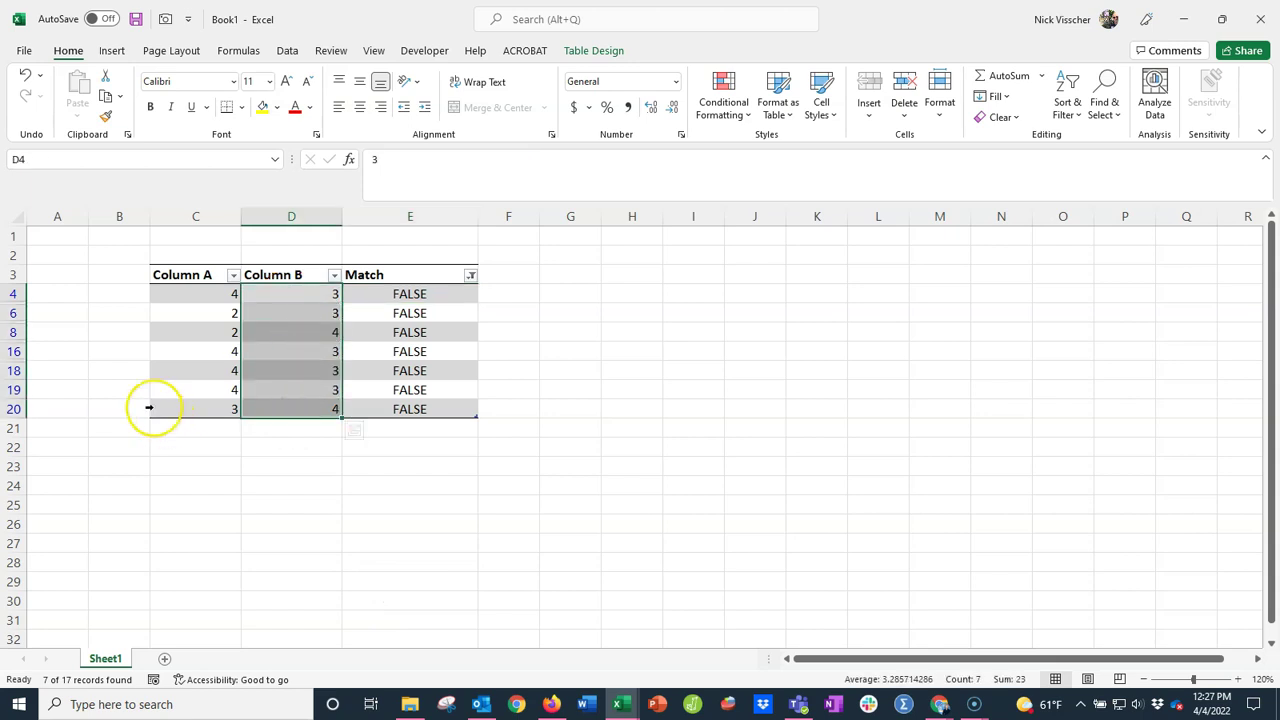
left_click(180, 293)
left_click_drag(180, 293, 172, 404)
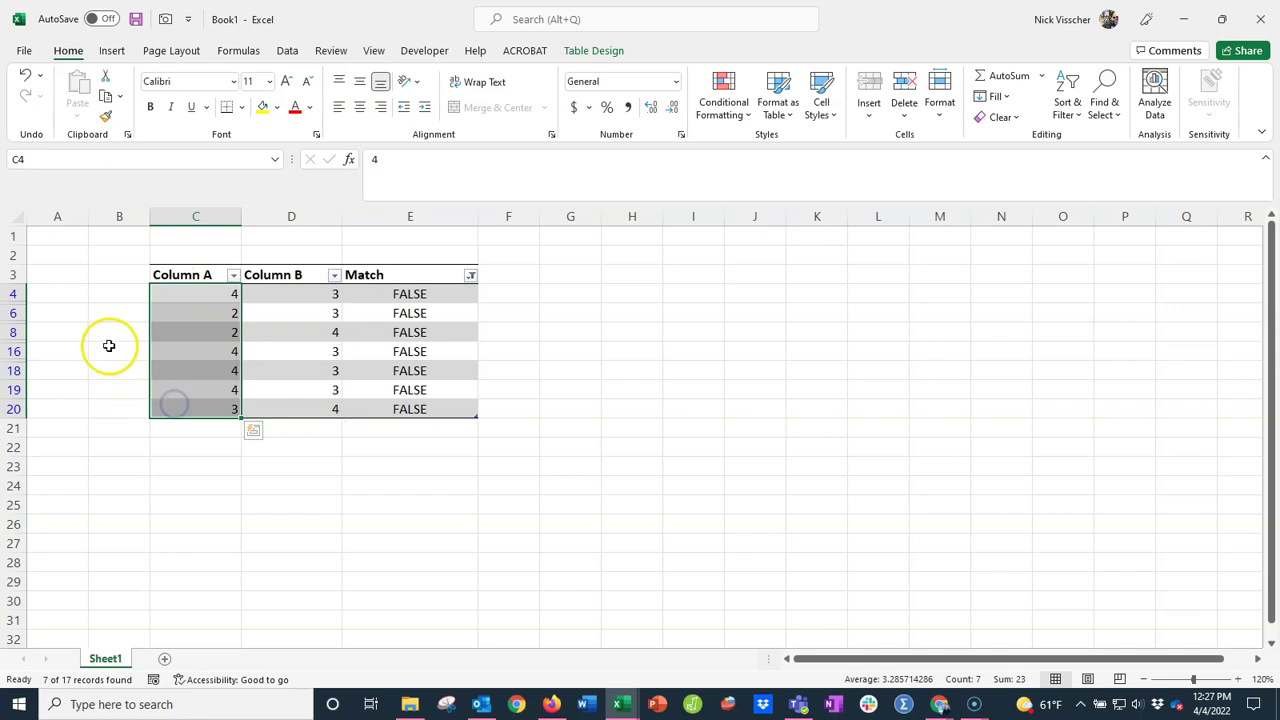
left_click(180, 292)
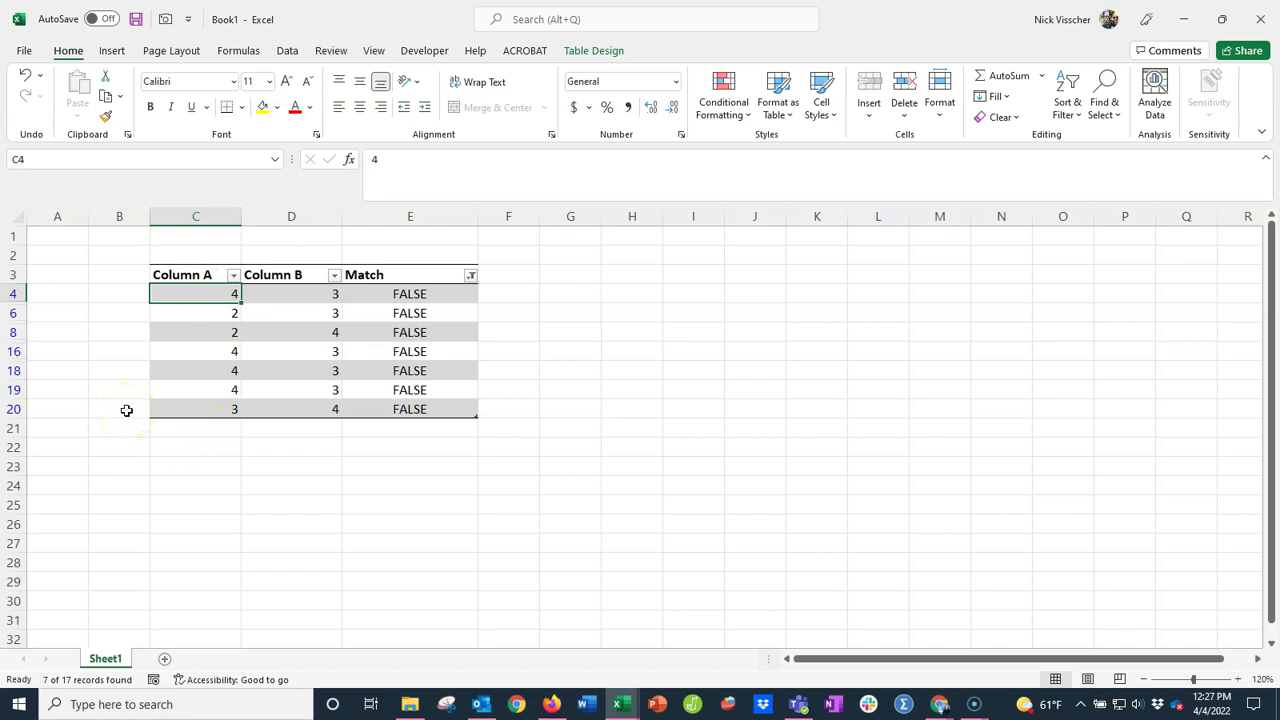
left_click(389, 480)
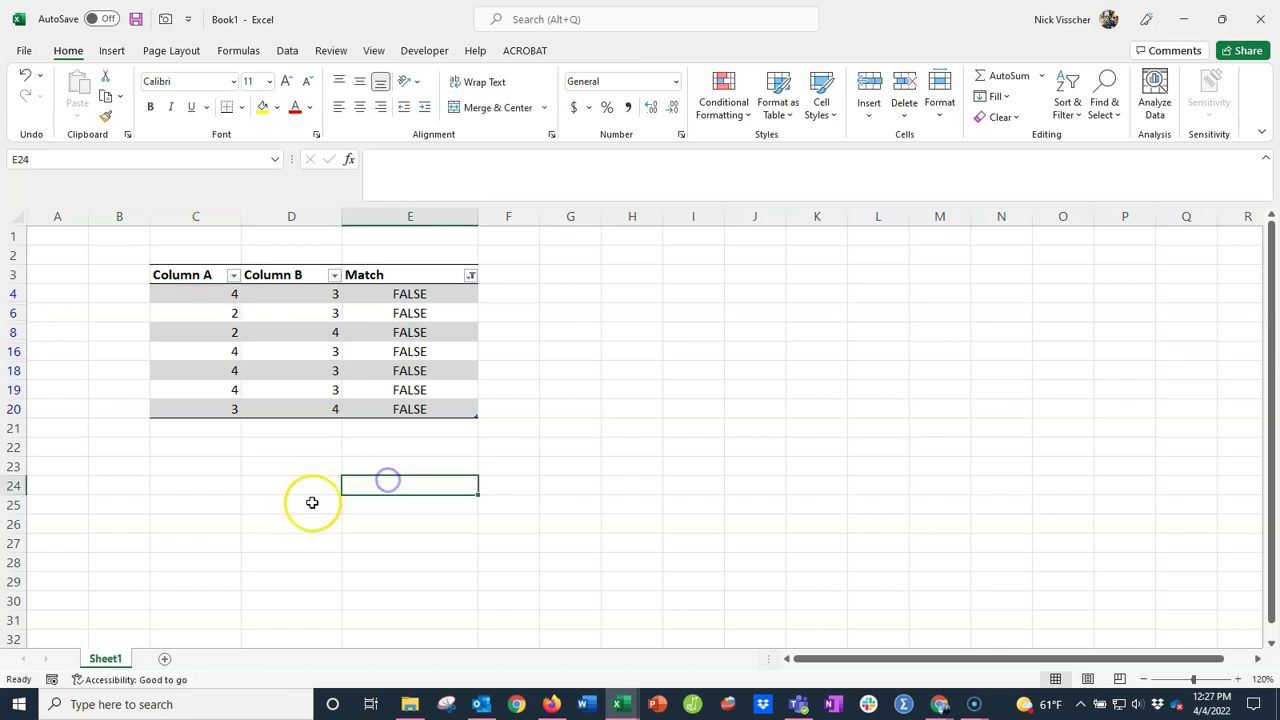
left_click_drag(331, 292, 309, 413)
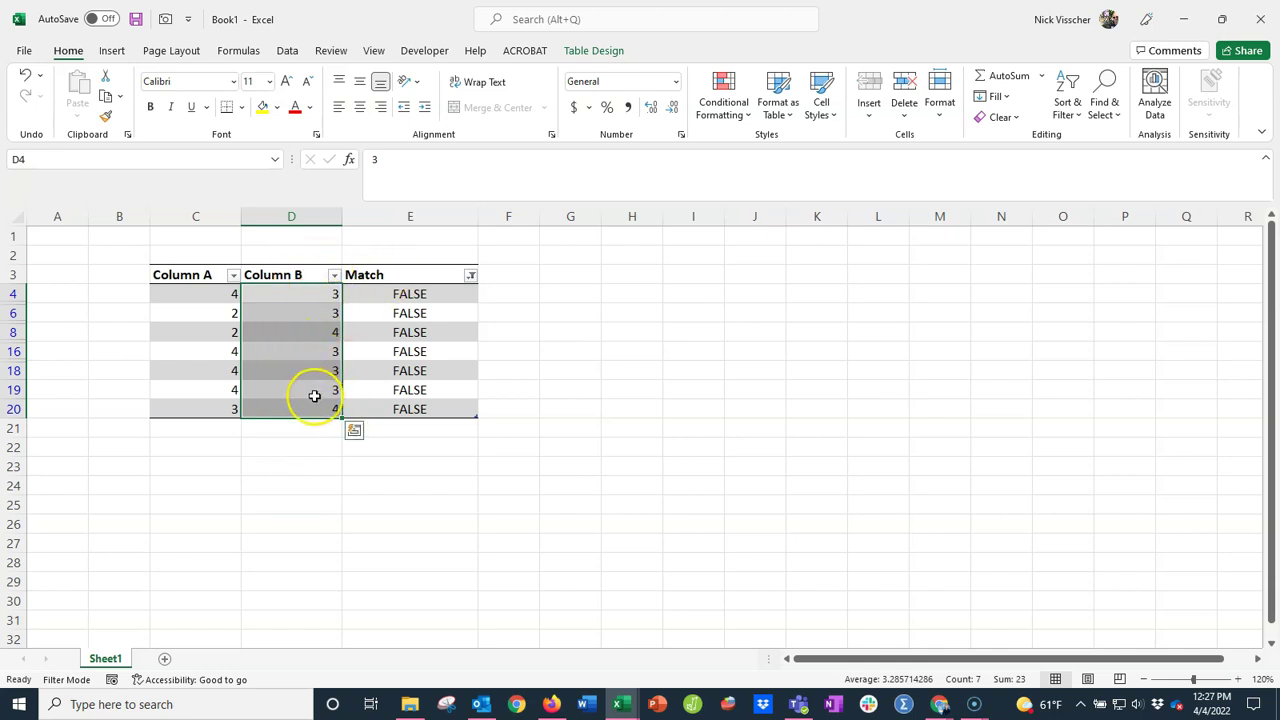
left_click_drag(189, 294, 191, 410)
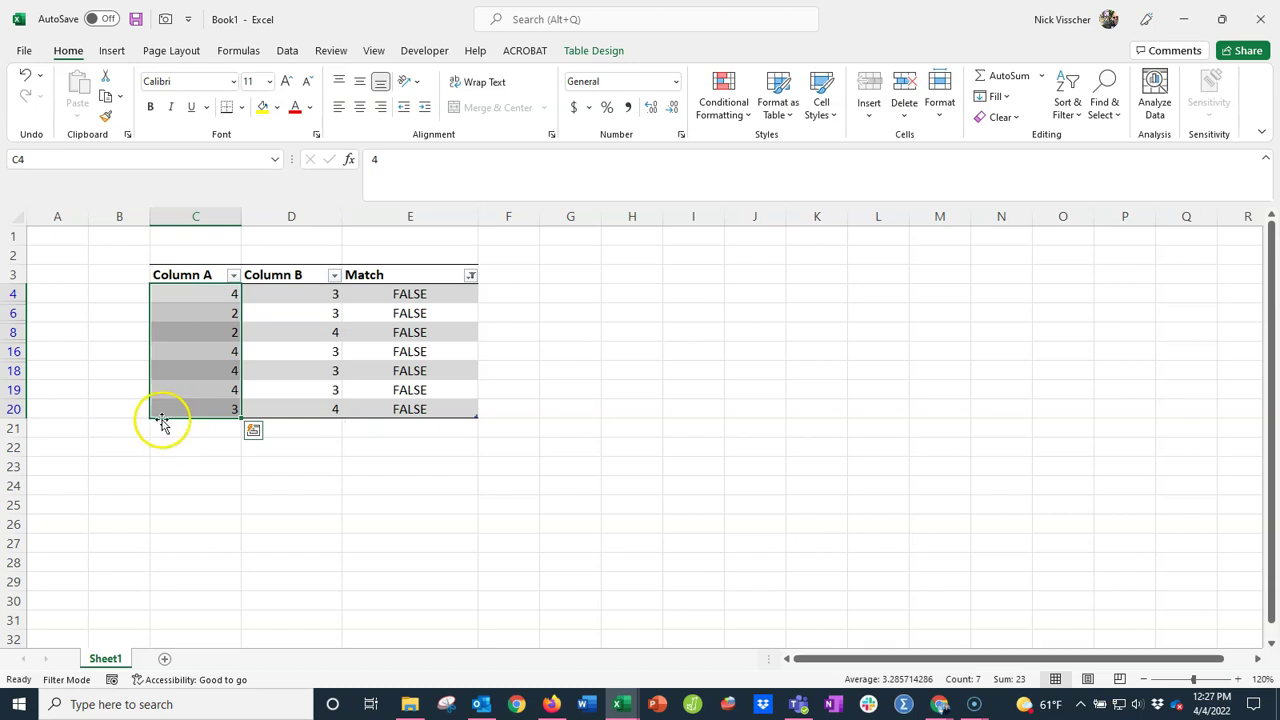
- Copy the filtered Column B values and select the filtered Column A cells as the destination
left_click_drag(268, 294, 271, 408)
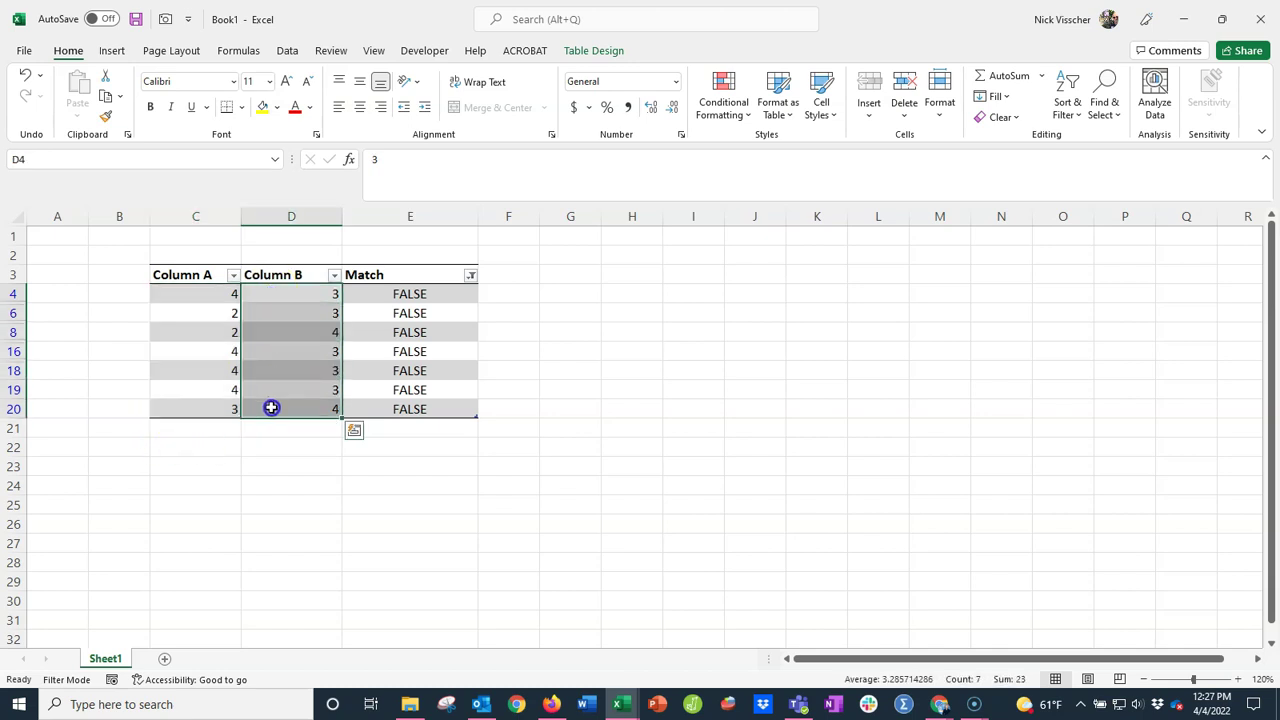
key("ctrl+c")
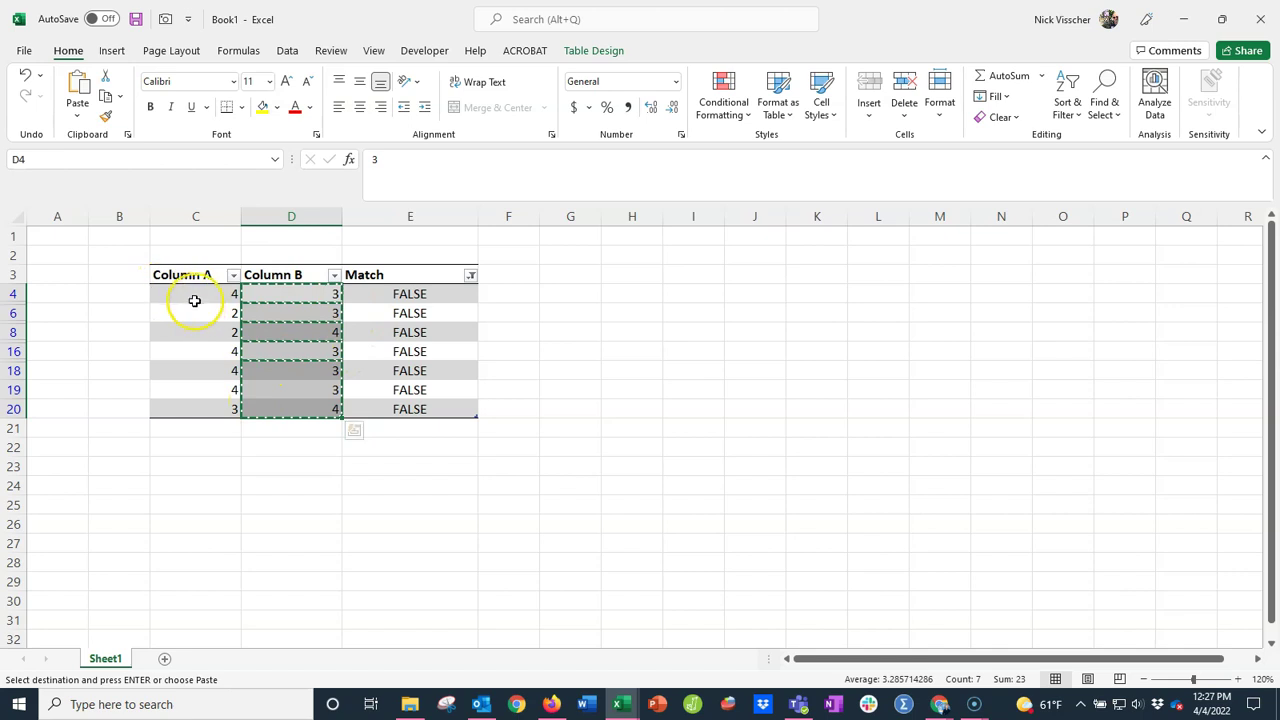
left_click_drag(185, 290, 183, 409)
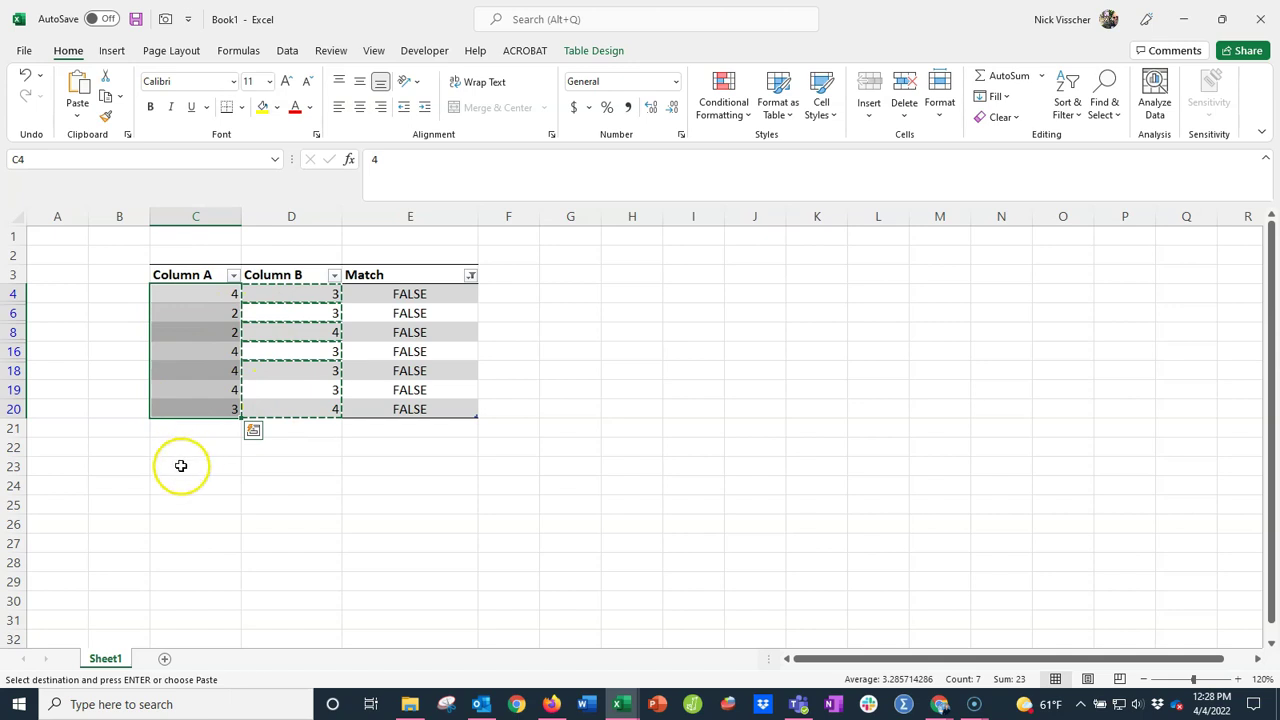
left_click(170, 293)
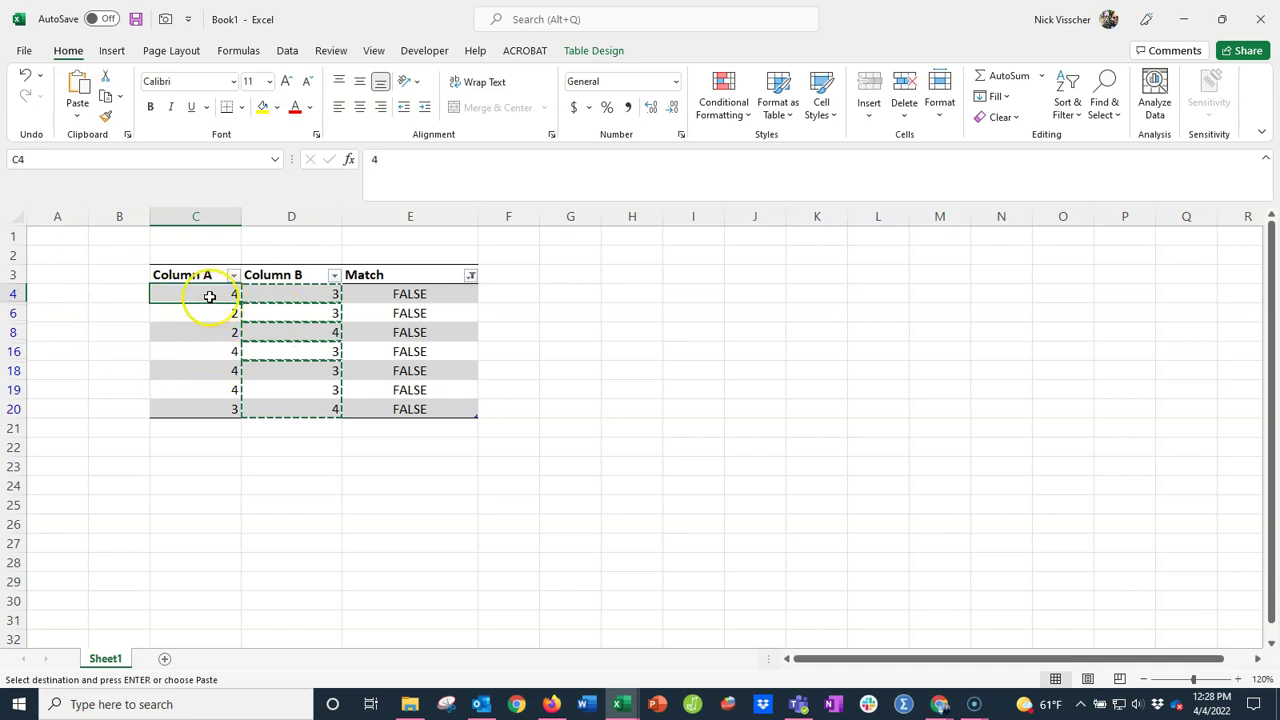
left_click(284, 296)
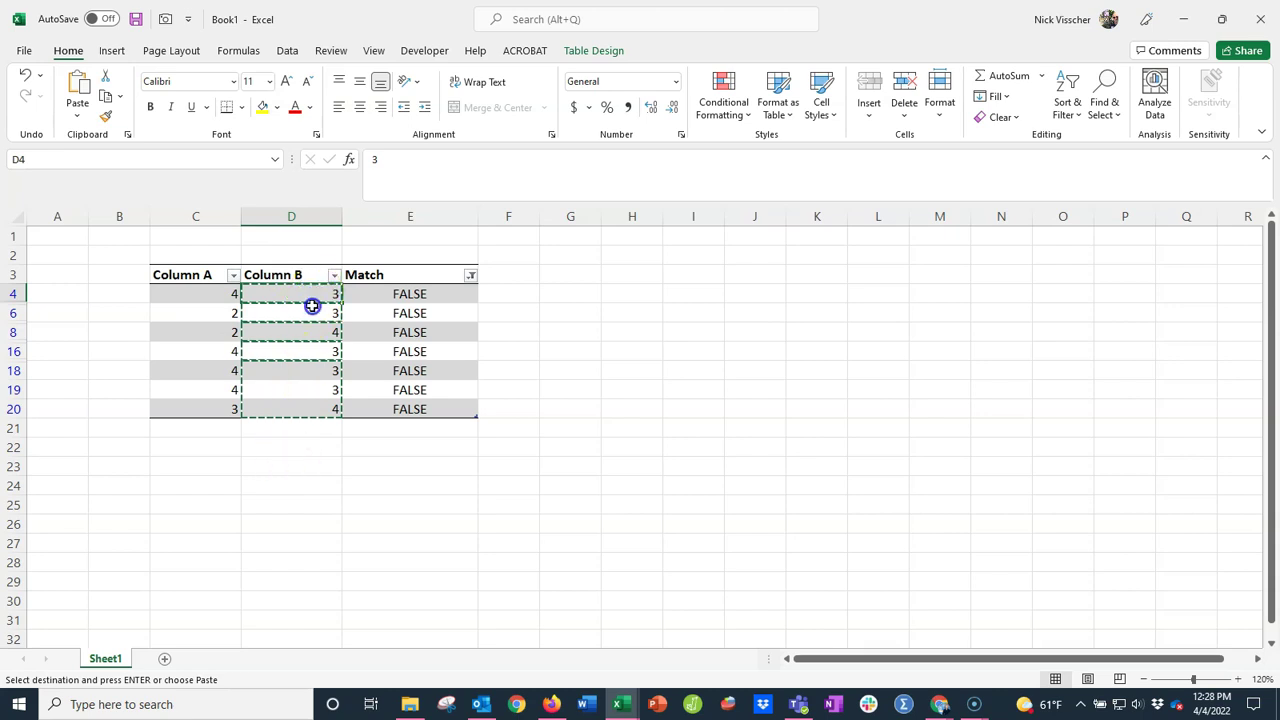
- Select the filtered cells of Column B and Column A together and fill left, overwriting Column A with Column B's values
left_click_drag(311, 305, 311, 406)
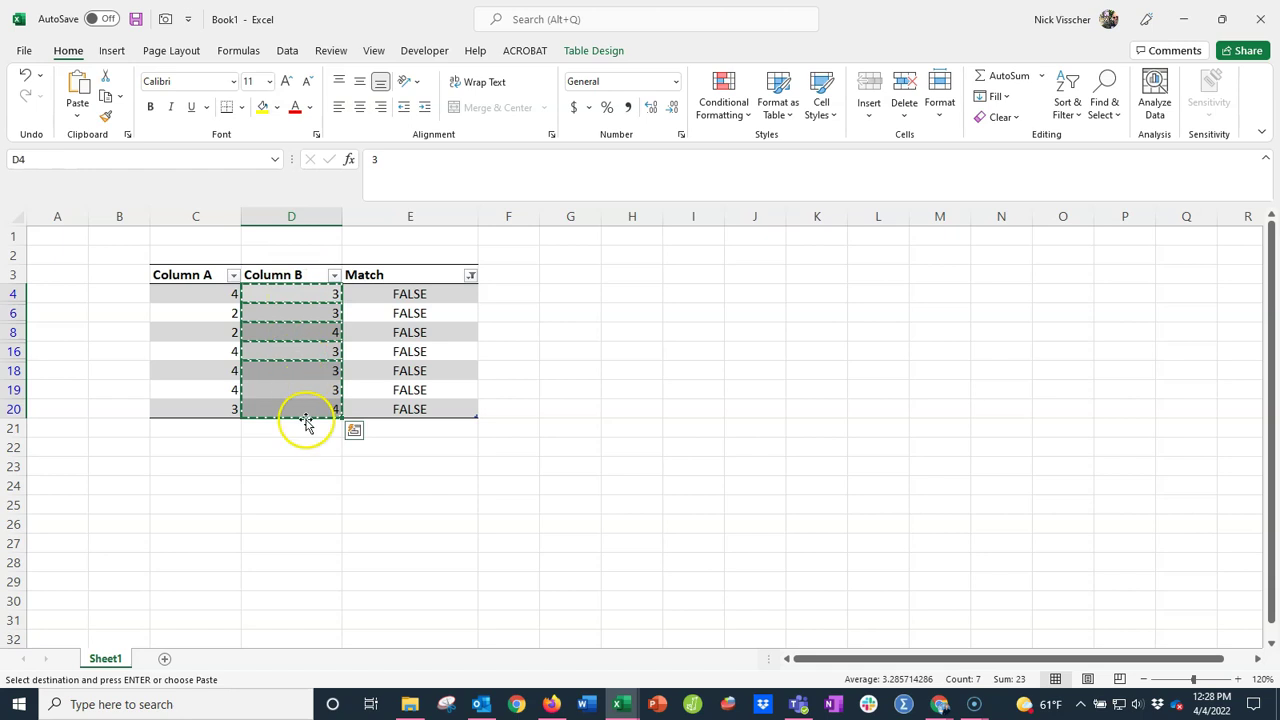
left_click(210, 410, "ctrl")
left_click_drag(210, 410, 206, 293)
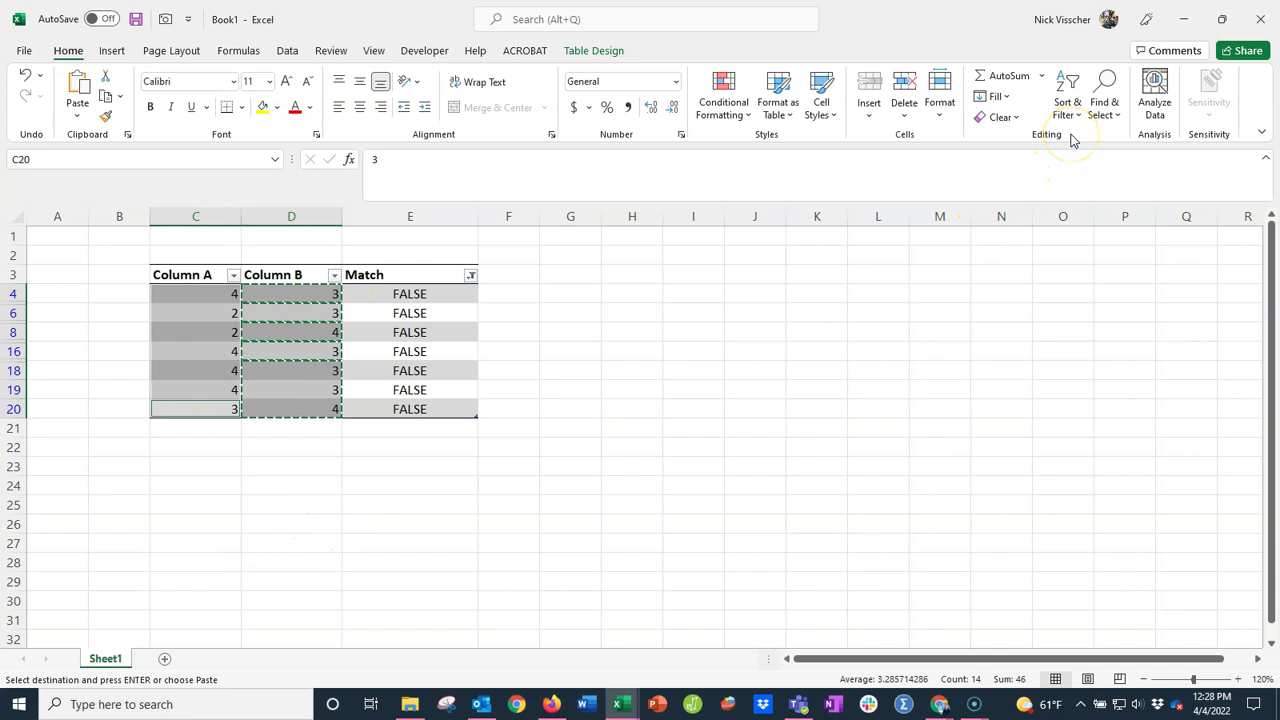
left_click(1004, 97)
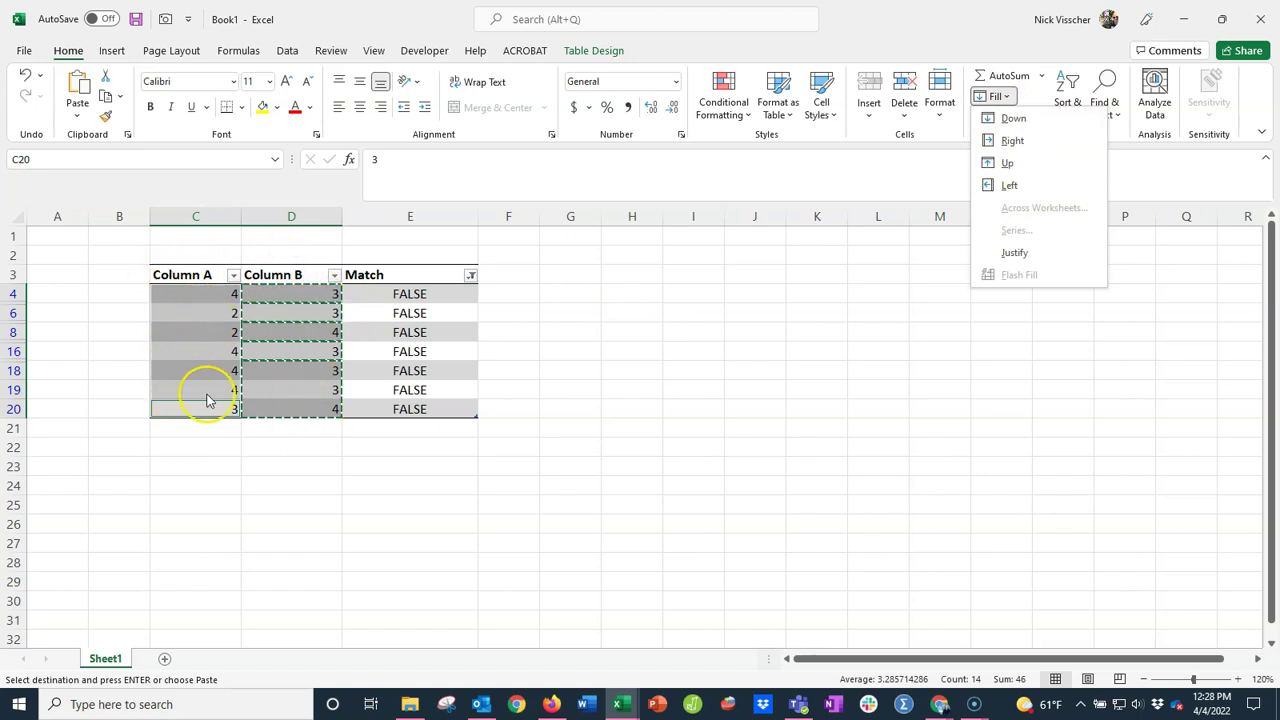
left_click(1072, 188)
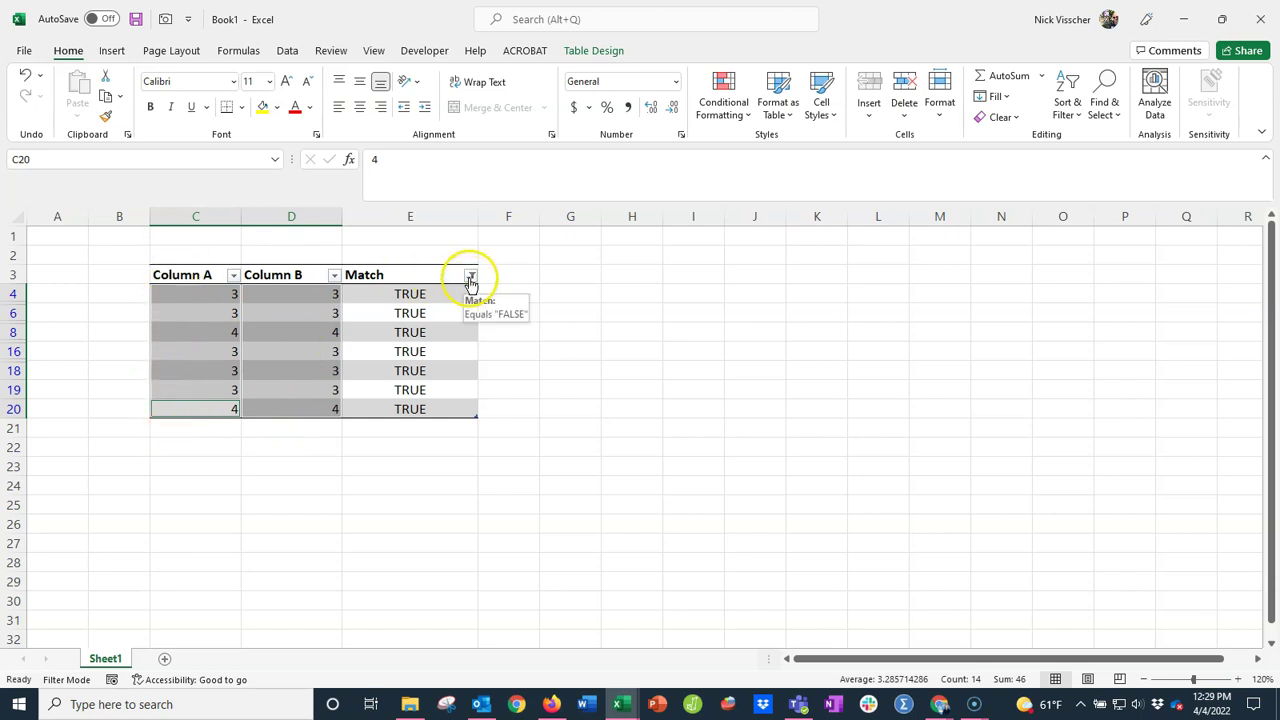
- Show all rows of the table again by selecting every value in the Match filter, and deselect the range
left_click(470, 277)
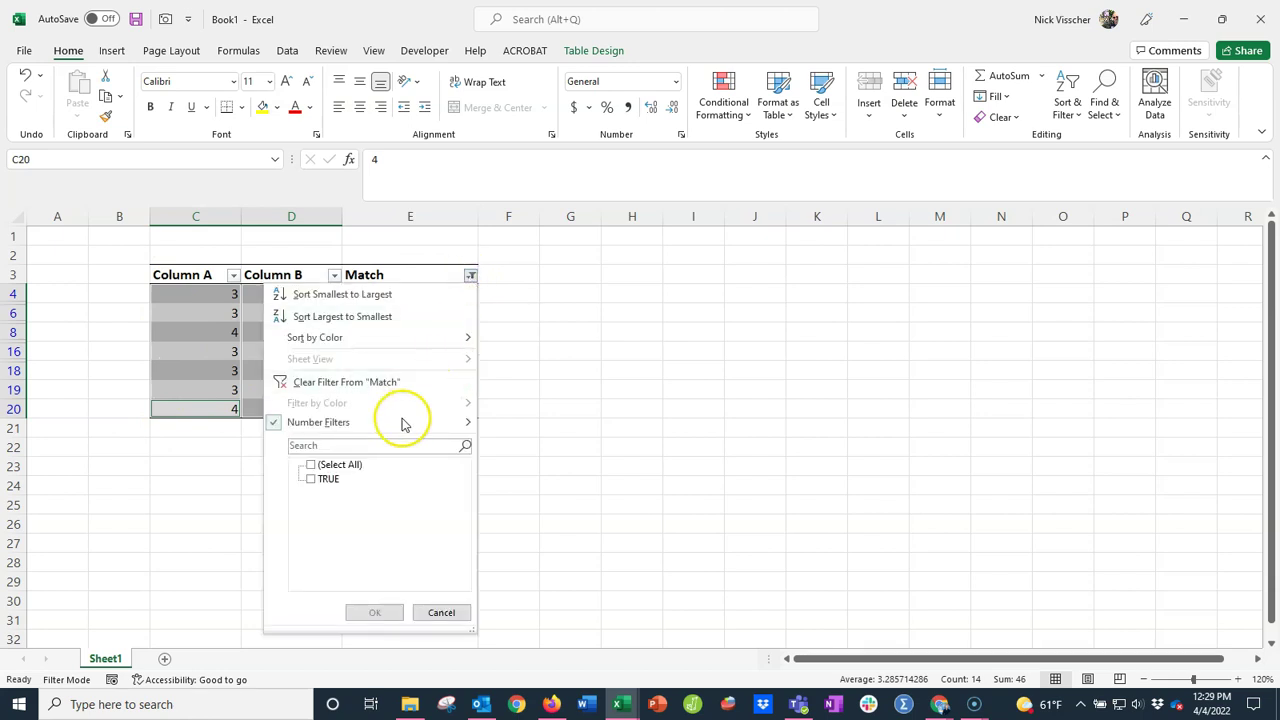
left_click(355, 466)
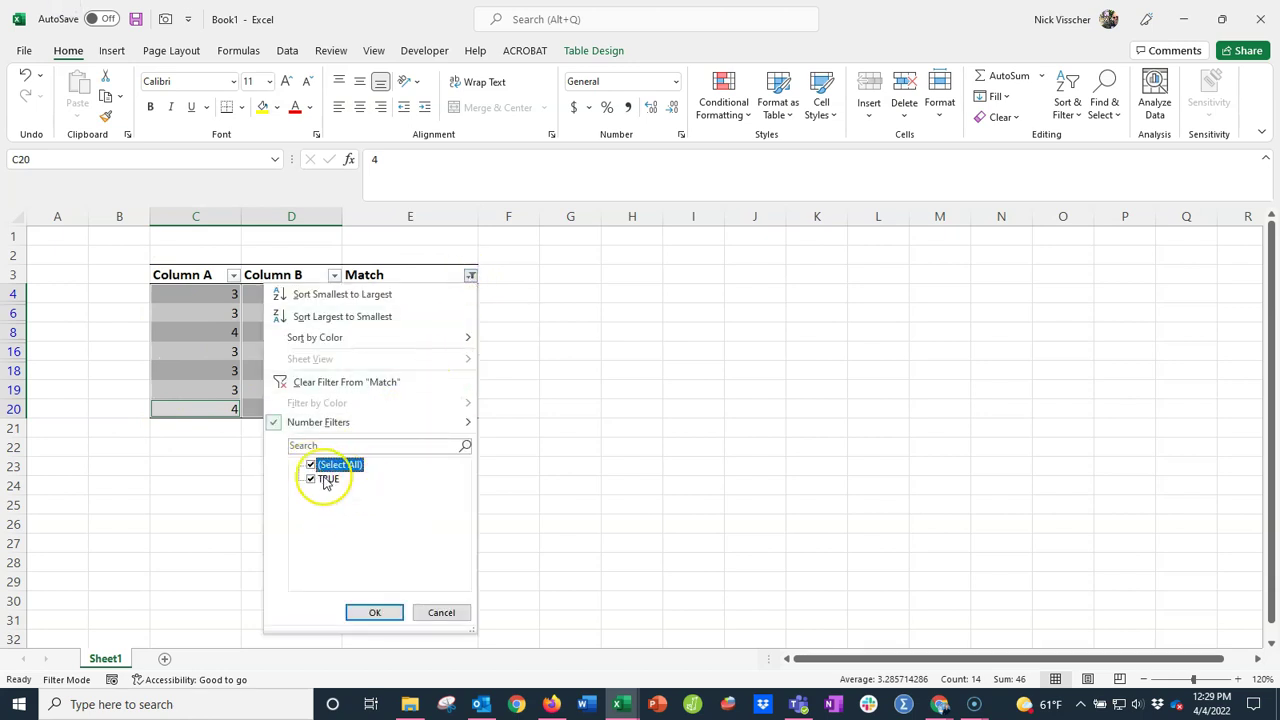
left_click(376, 610)
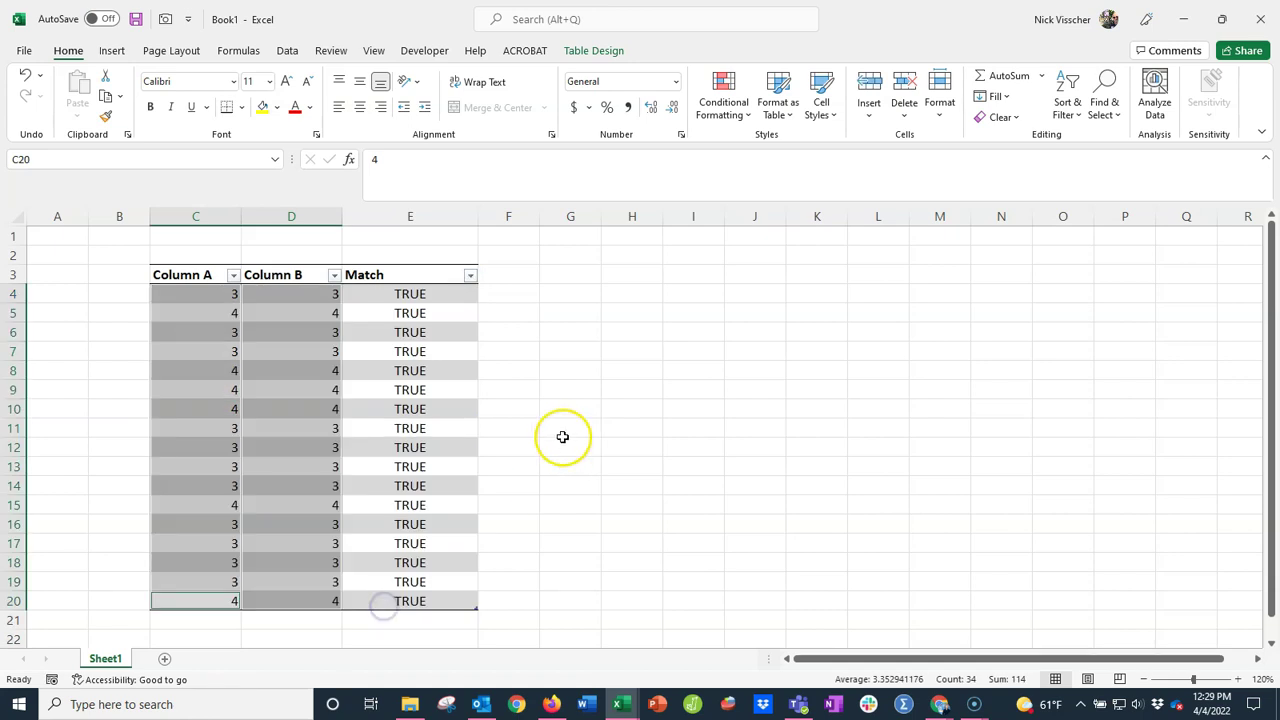
left_click(115, 270)
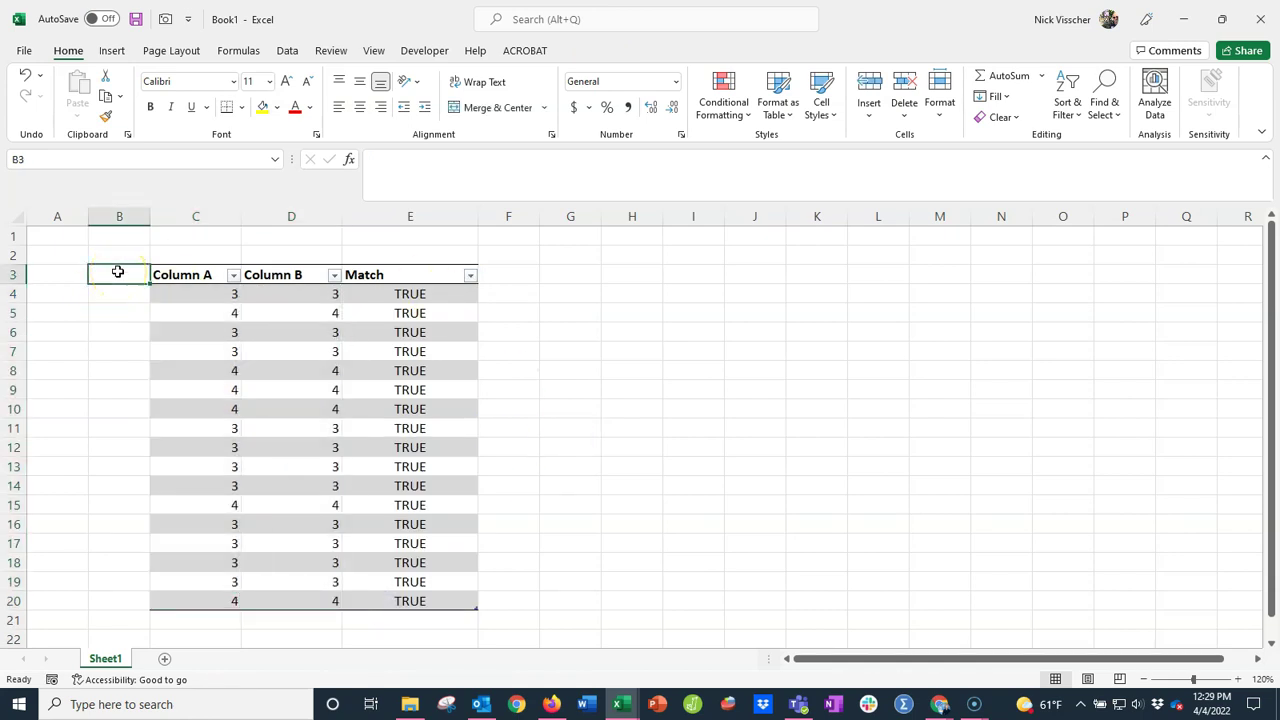